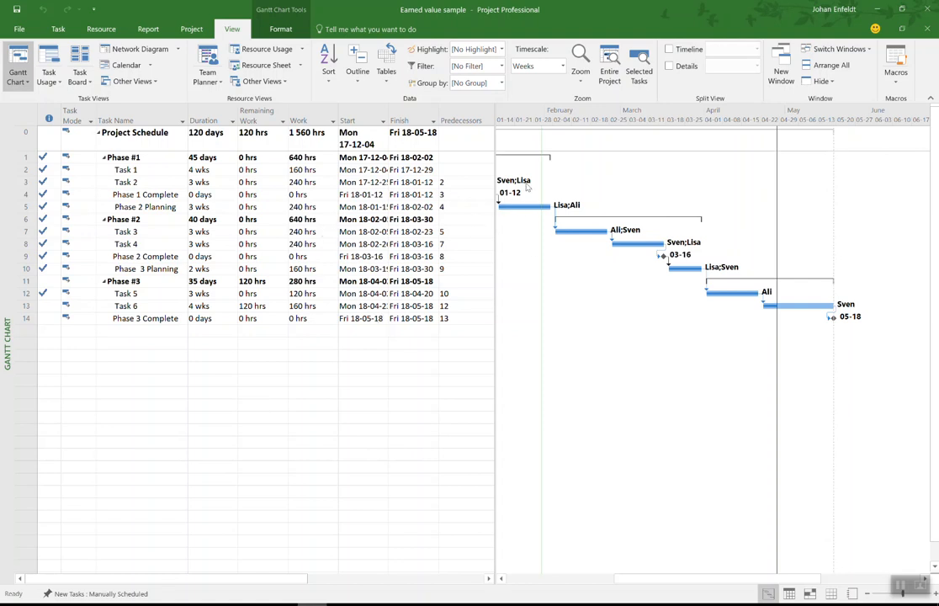
Review the resources' standard rates in the Resource Sheet view and return to the Gantt Chart view
{"action": "right_click", "coordinate": [6, 208]}
{"action": "left_click", "coordinate": [48, 374]}
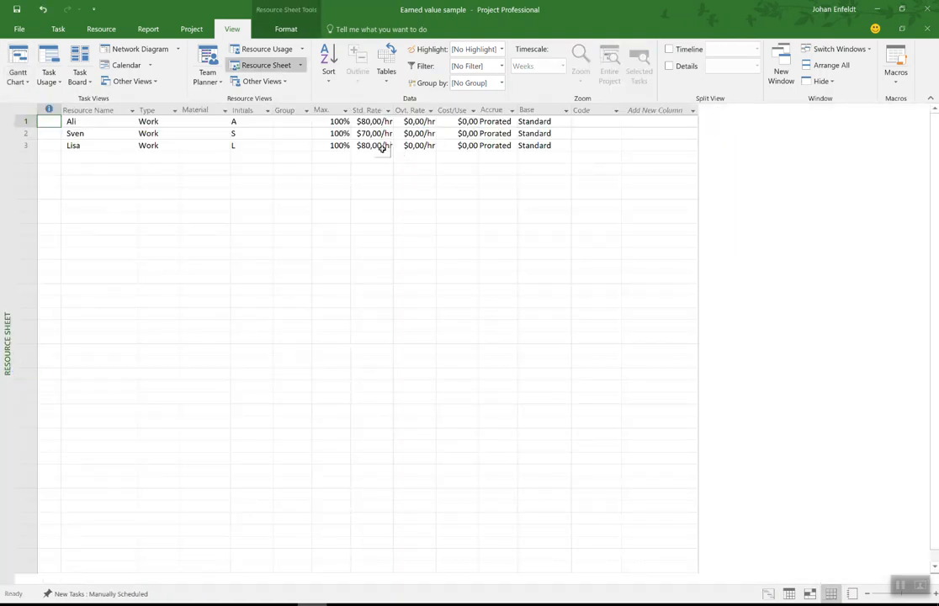
{"action": "right_click", "coordinate": [7, 175]}
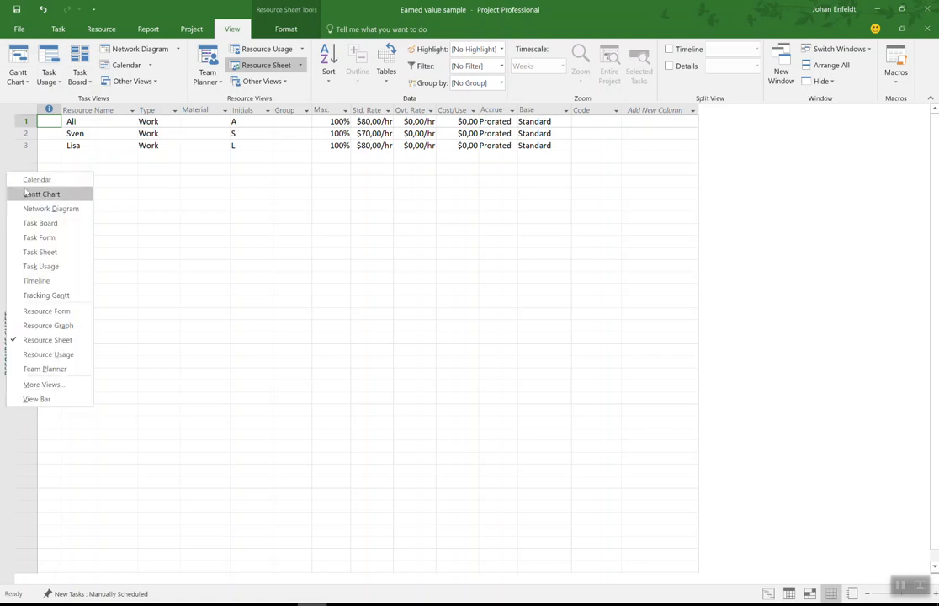
{"action": "left_click", "coordinate": [24, 193]}
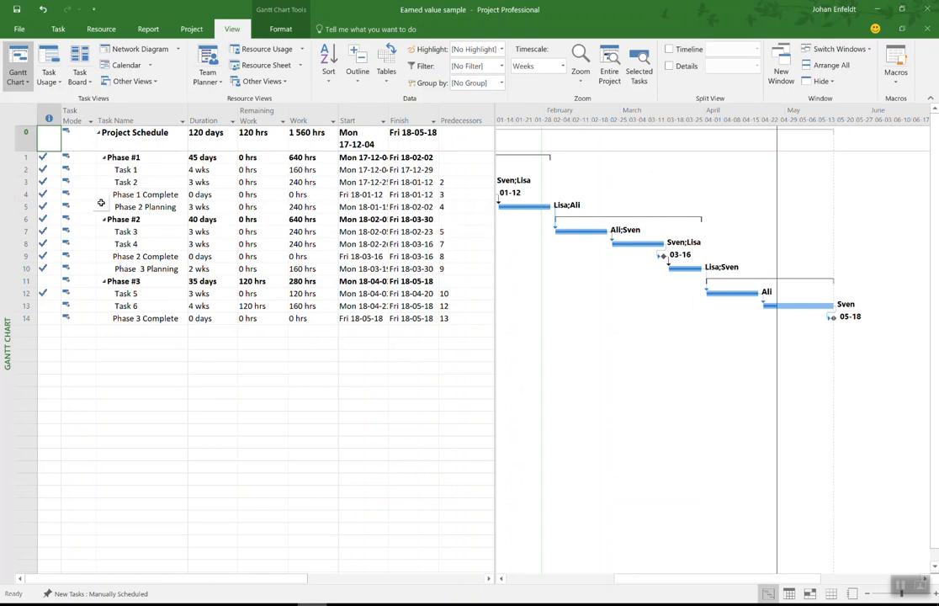
Compare task progress and costs with the baseline in the Tracking Gantt view, widening its chart area, and return to the Gantt Chart view
{"action": "right_click", "coordinate": [6, 202]}
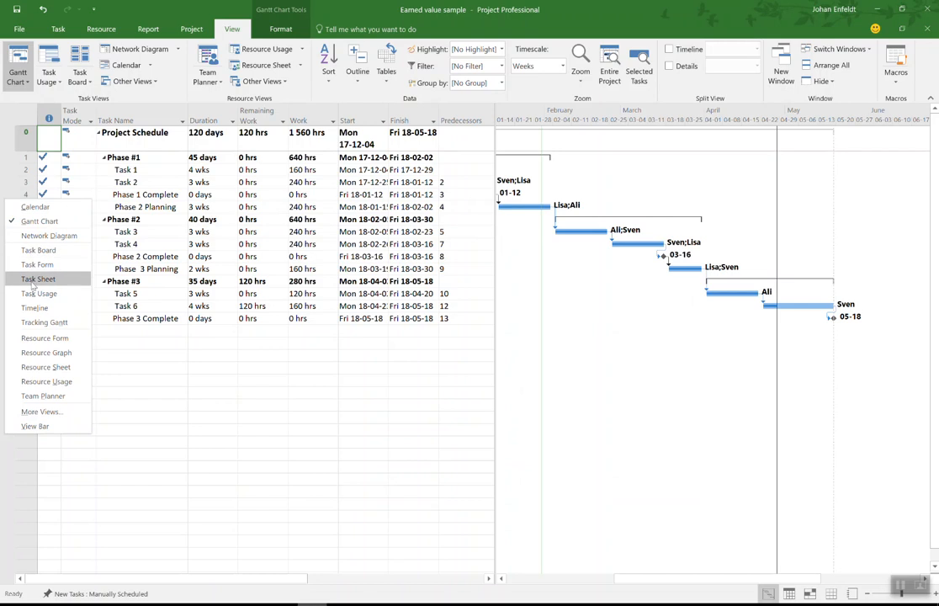
{"action": "left_click", "coordinate": [35, 323]}
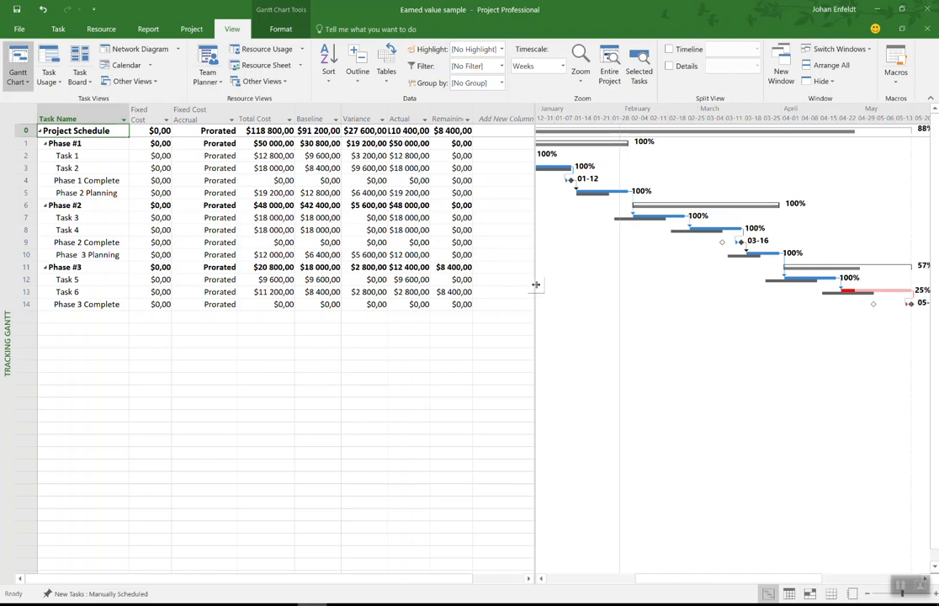
{"action": "left_click_drag", "start_coordinate": [534, 286], "coordinate": [431, 289]}
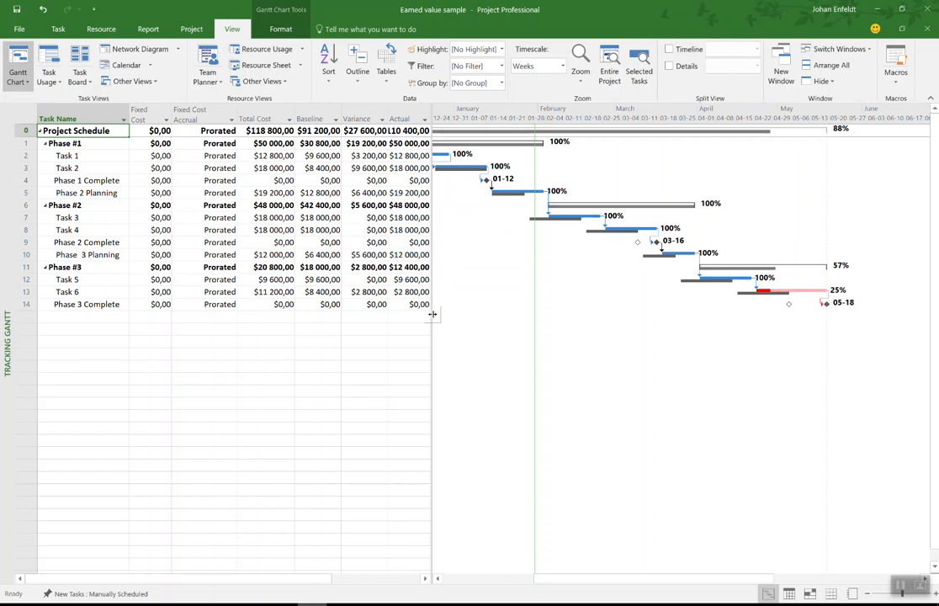
{"action": "right_click", "coordinate": [6, 175]}
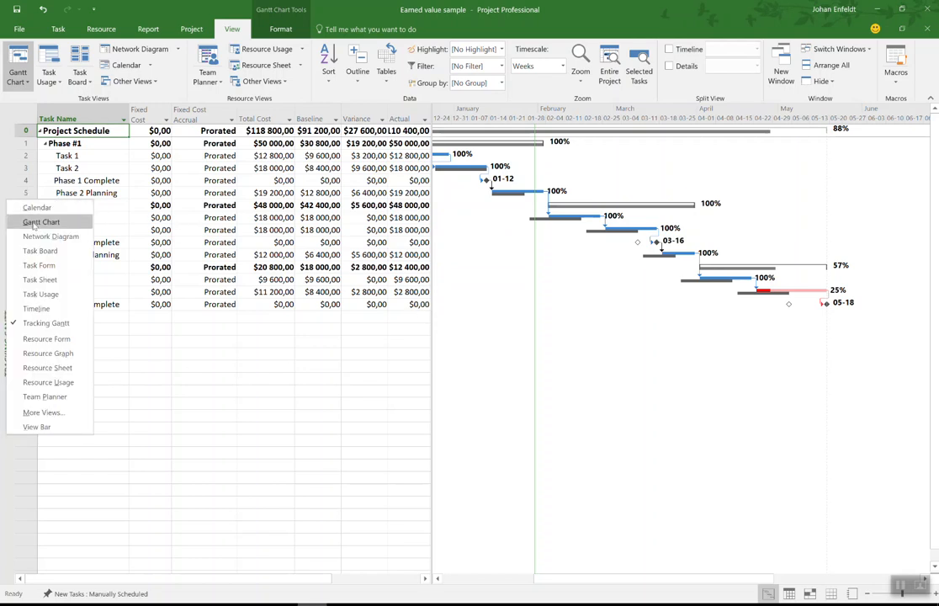
{"action": "left_click", "coordinate": [32, 192]}
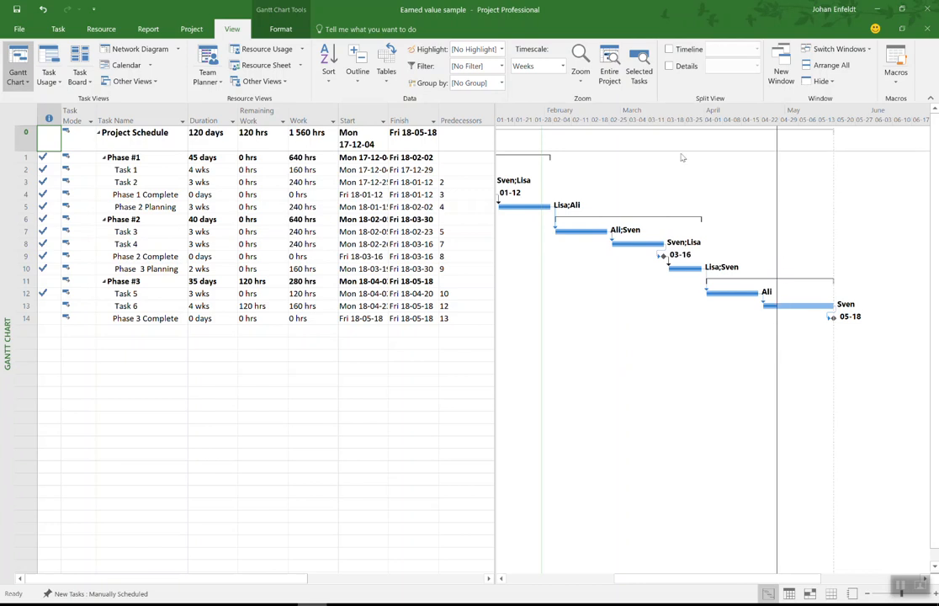
Check the status date set for the project
{"action": "left_click", "coordinate": [192, 30]}
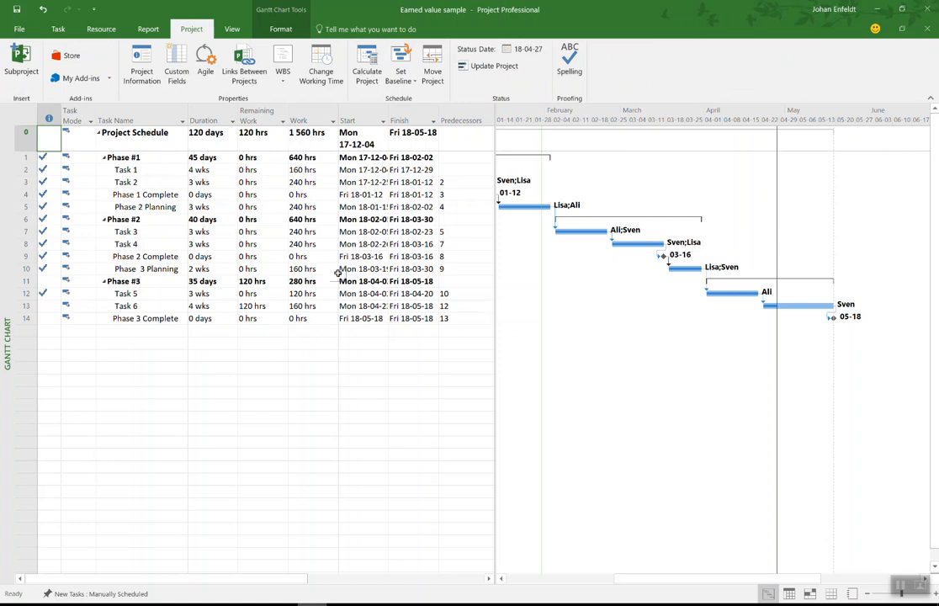
{"action": "left_click", "coordinate": [275, 206]}
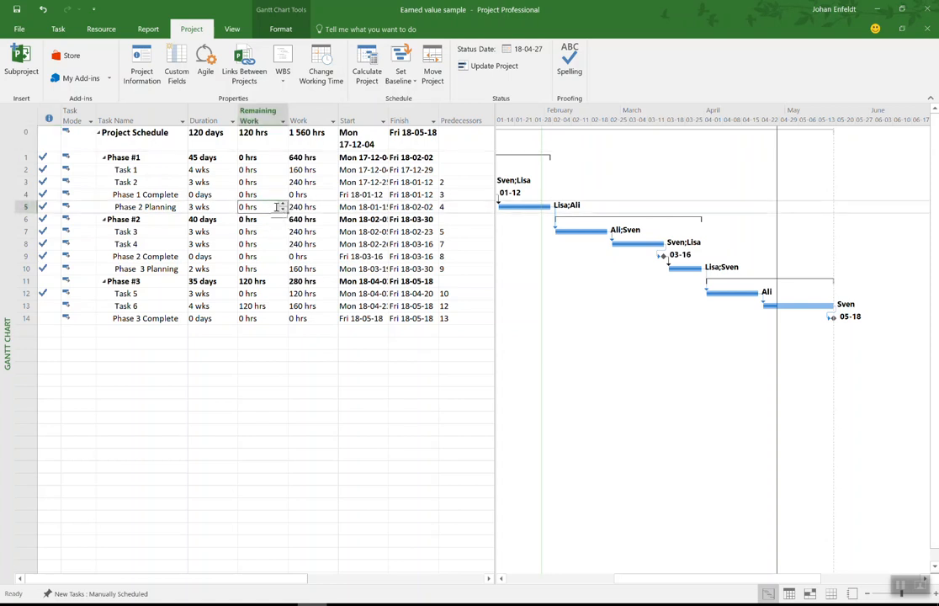
Apply the Earned Value task table to the Gantt Chart view
{"action": "left_click", "coordinate": [233, 30]}
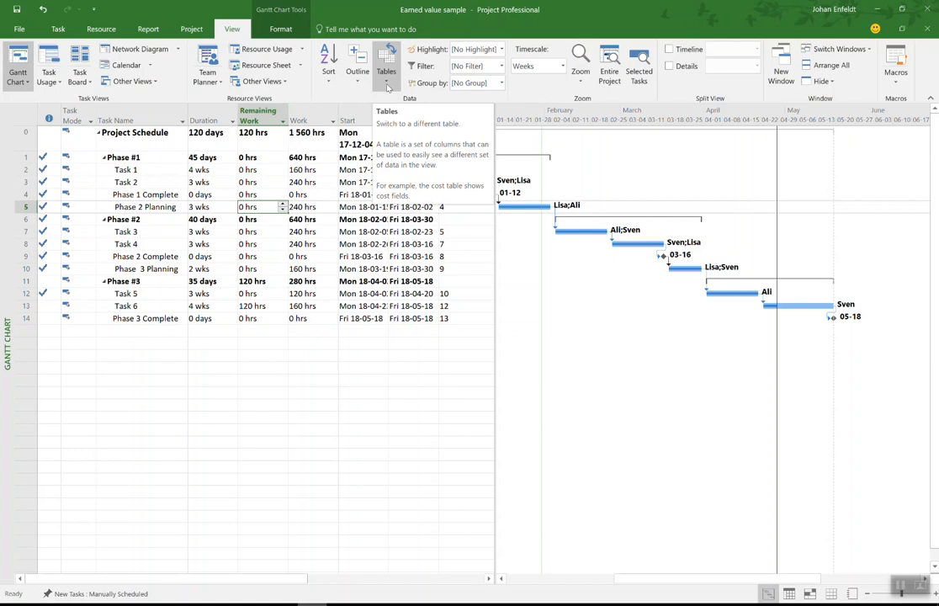
{"action": "right_click", "coordinate": [10, 314]}
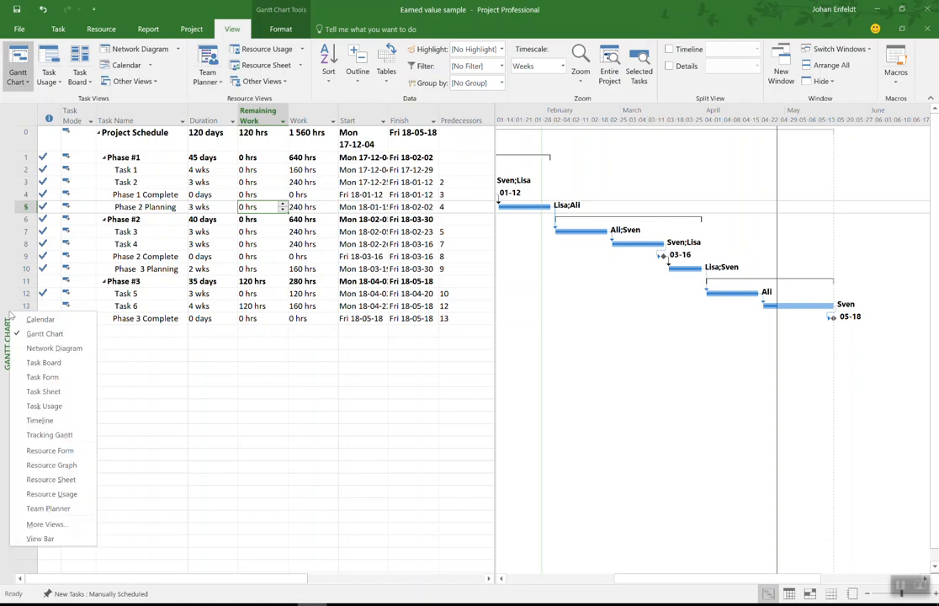
{"action": "left_click", "coordinate": [254, 331]}
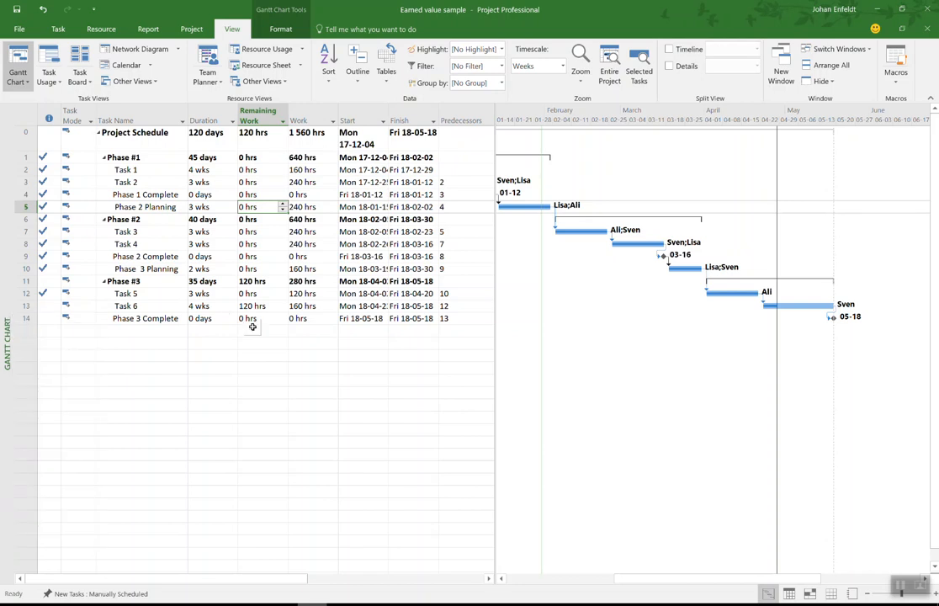
{"action": "left_click", "coordinate": [390, 85]}
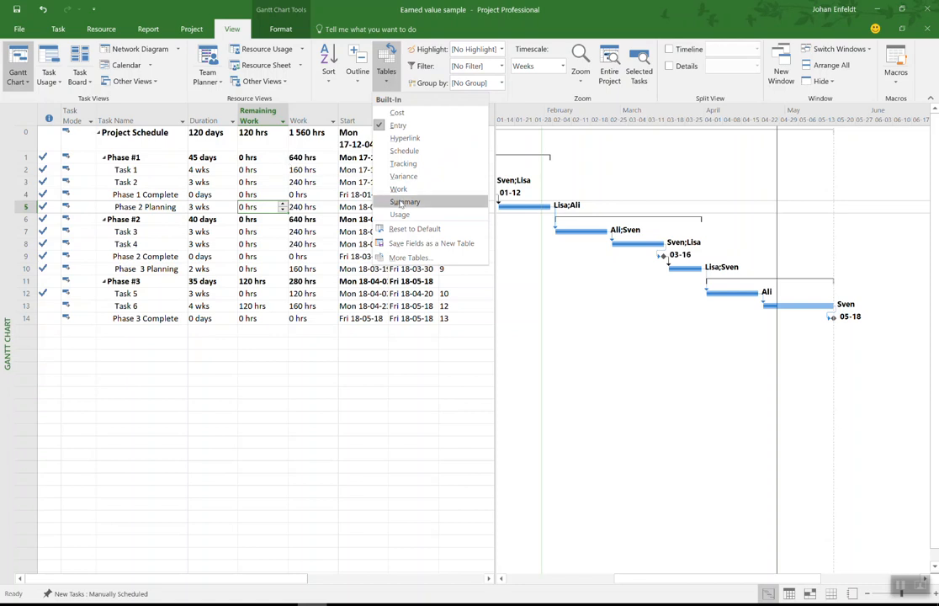
{"action": "left_click", "coordinate": [411, 257]}
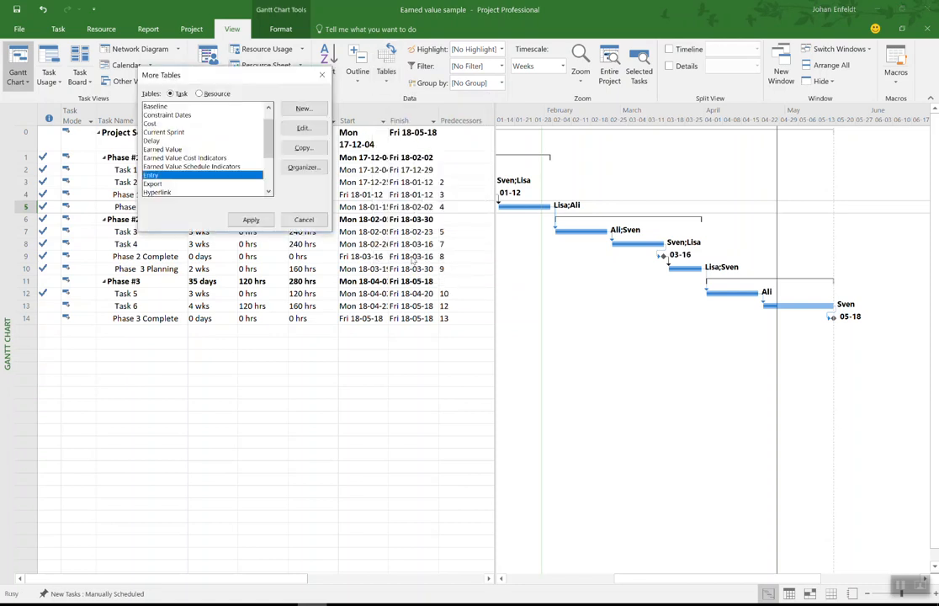
{"action": "left_click", "coordinate": [169, 157]}
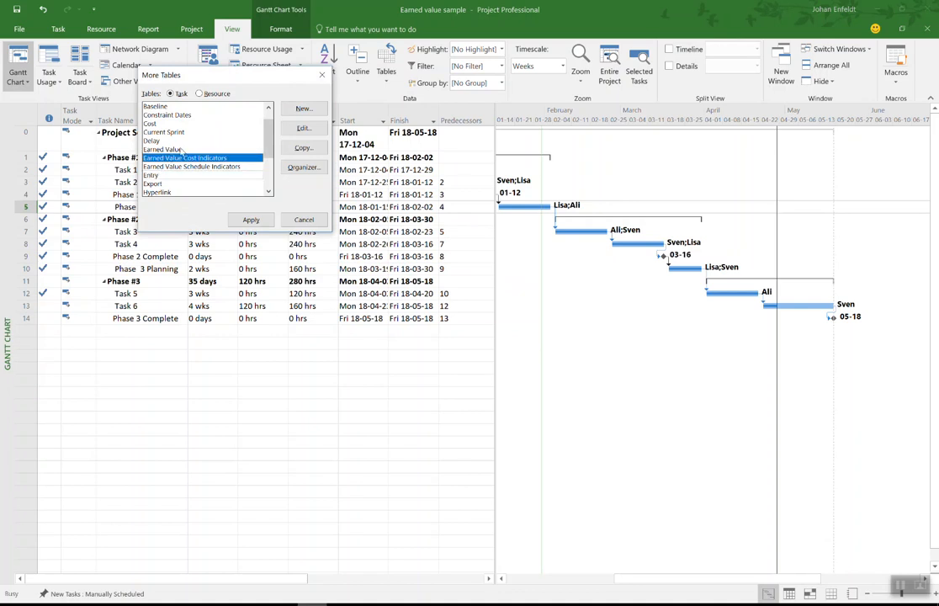
{"action": "left_click", "coordinate": [173, 150]}
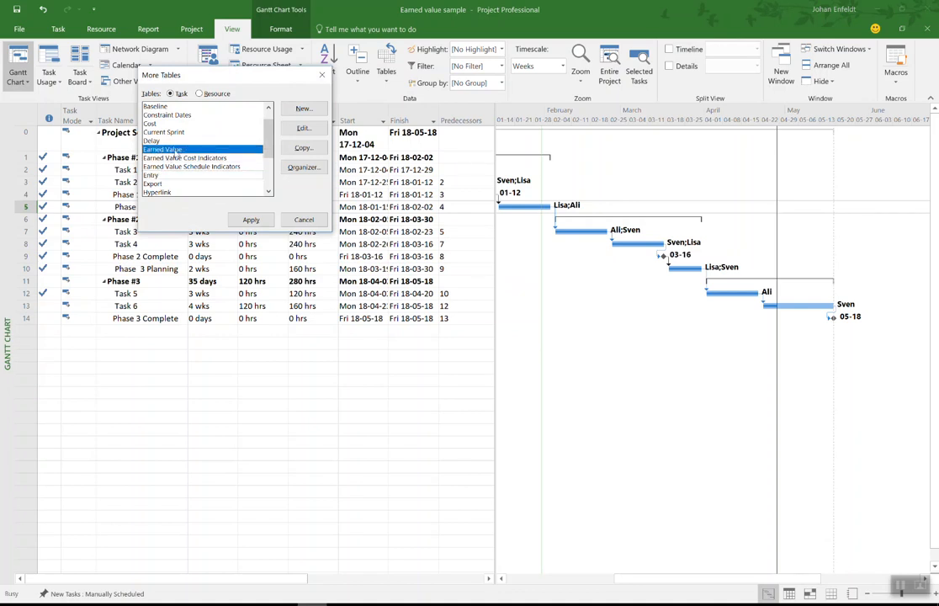
{"action": "left_click", "coordinate": [251, 218]}
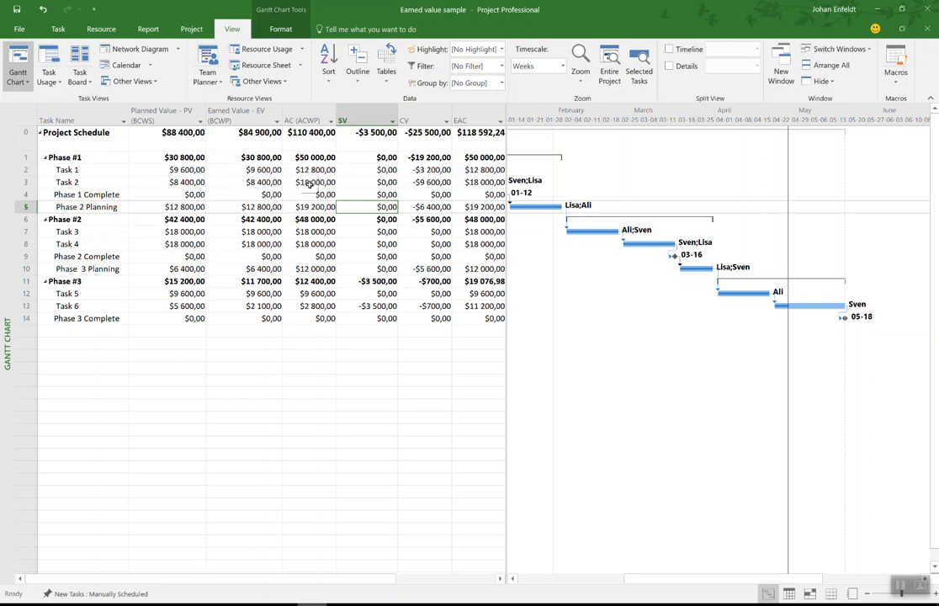
Go through Task 2's planned value, earned value and actual cost figures in its row
{"action": "left_click", "coordinate": [99, 182]}
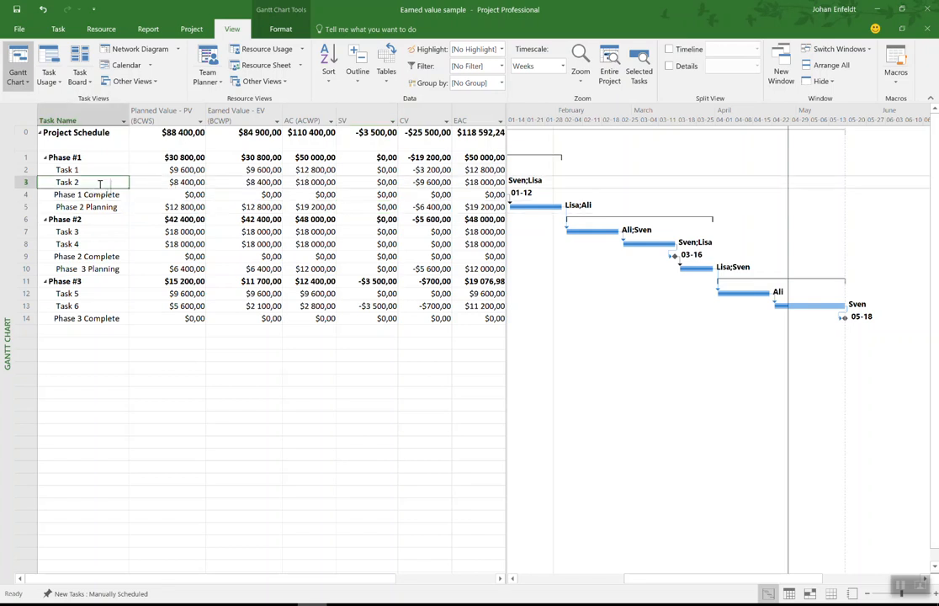
{"action": "key", "text": "Right"}
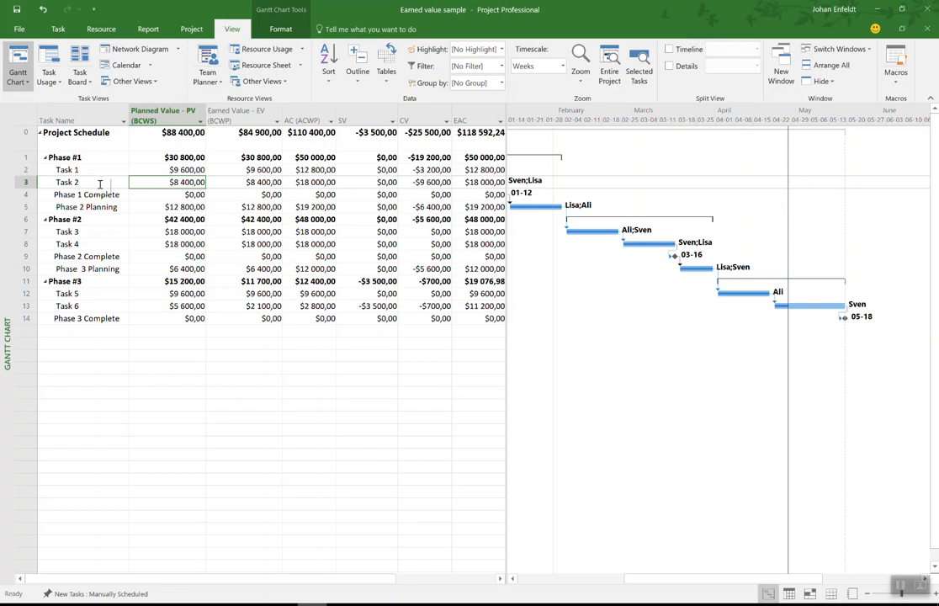
{"action": "key", "text": "Right"}
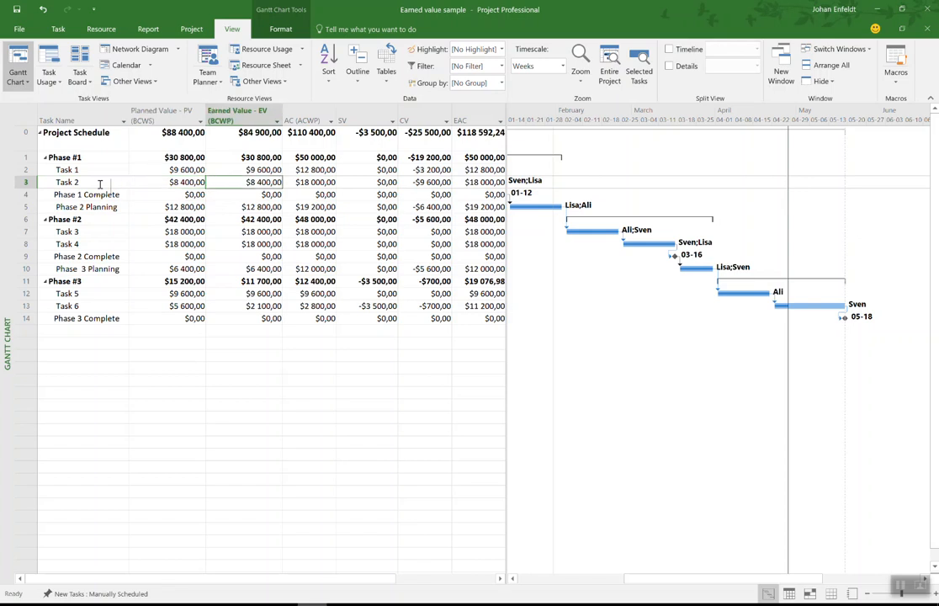
{"action": "key", "text": "Right"}
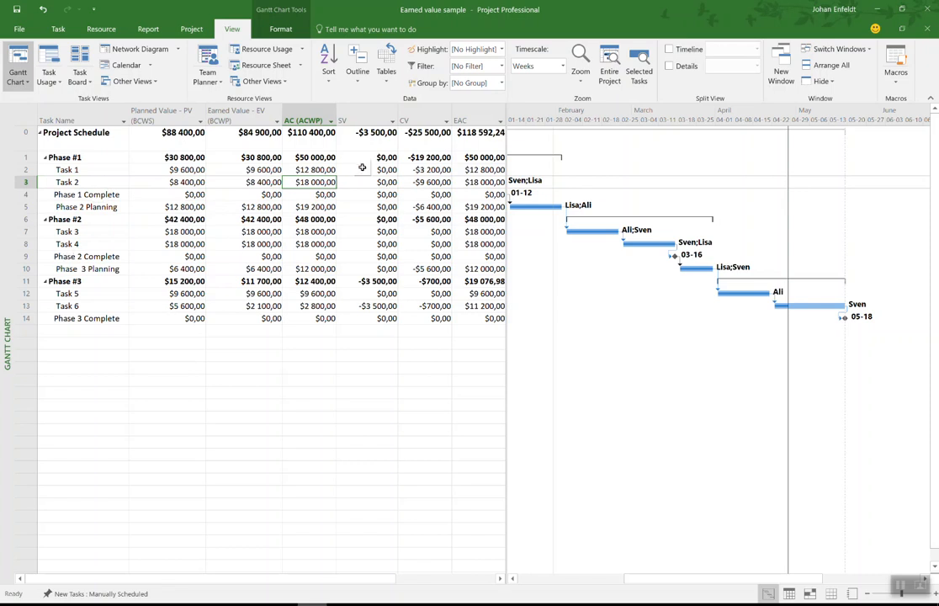
Apply the Earned Value Cost Indicators task table to the Gantt Chart view
{"action": "left_click", "coordinate": [386, 84]}
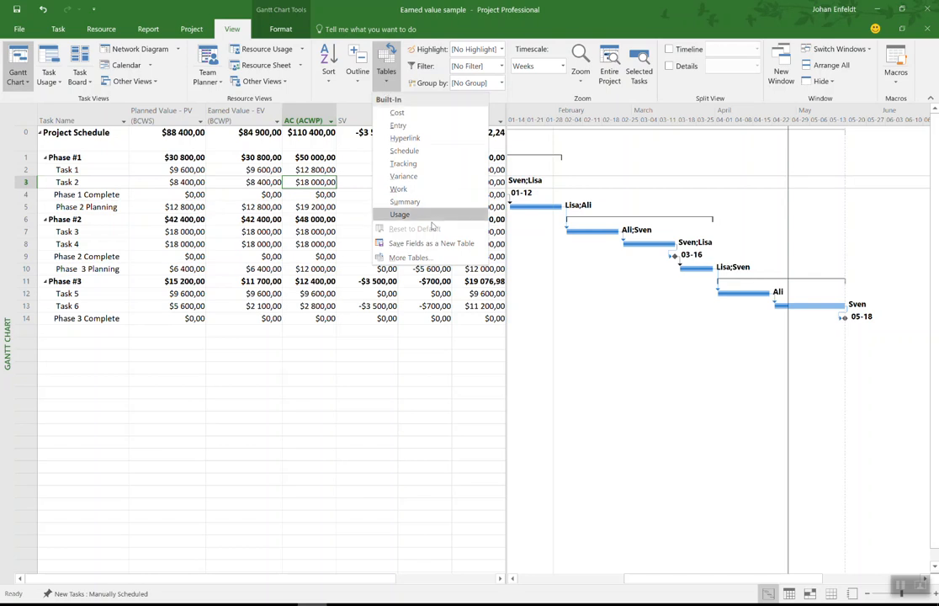
{"action": "left_click", "coordinate": [411, 258]}
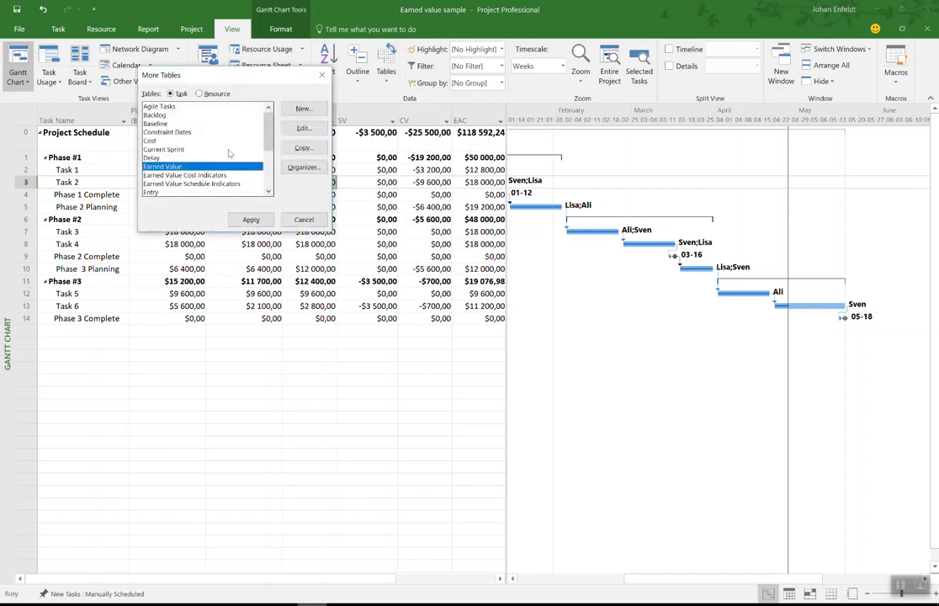
{"action": "left_click", "coordinate": [195, 176]}
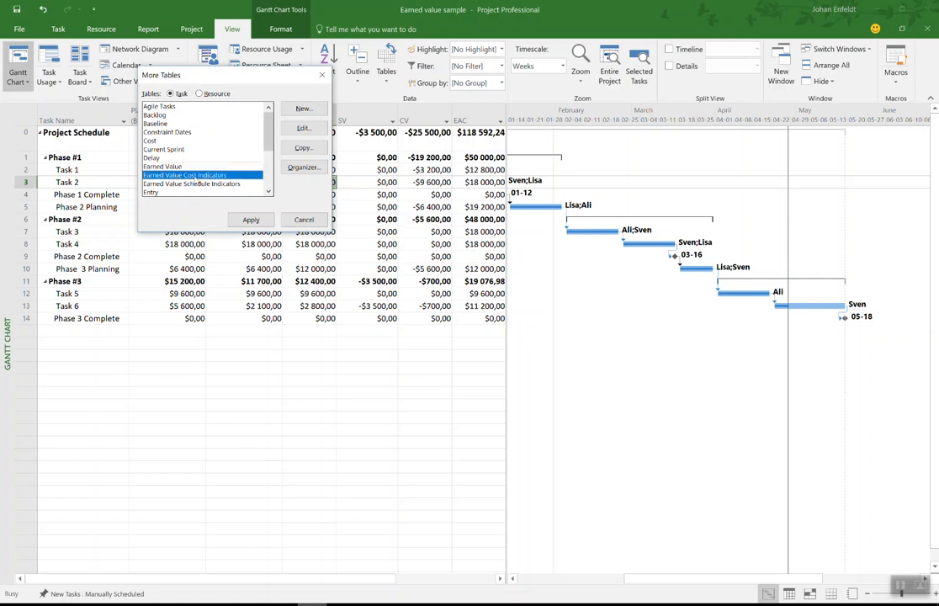
{"action": "left_click", "coordinate": [252, 220]}
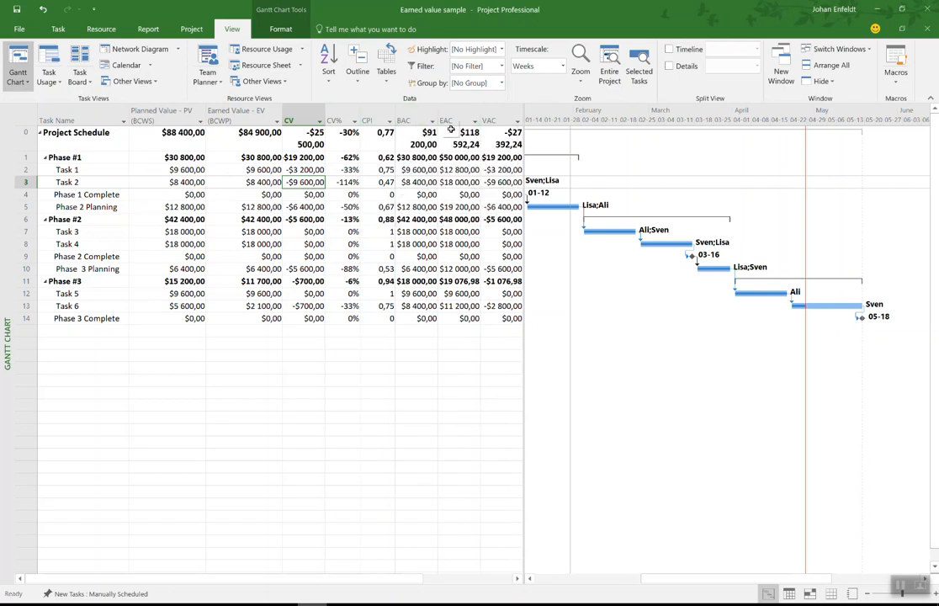
{"action": "mouse_move", "coordinate": [451, 119]}
Switch the Gantt Chart view back to the Entry table
{"action": "right_click", "coordinate": [6, 149]}
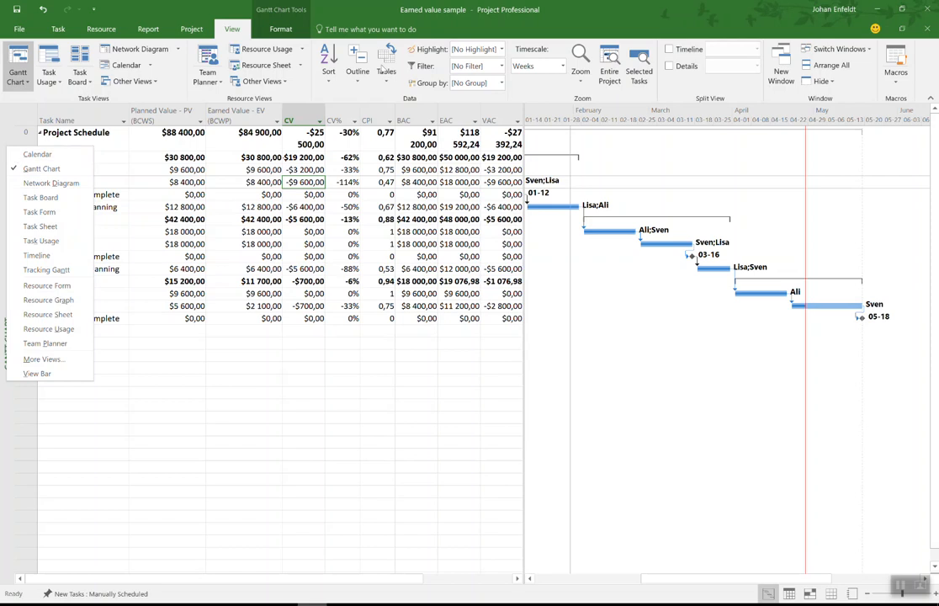
{"action": "left_click", "coordinate": [387, 81]}
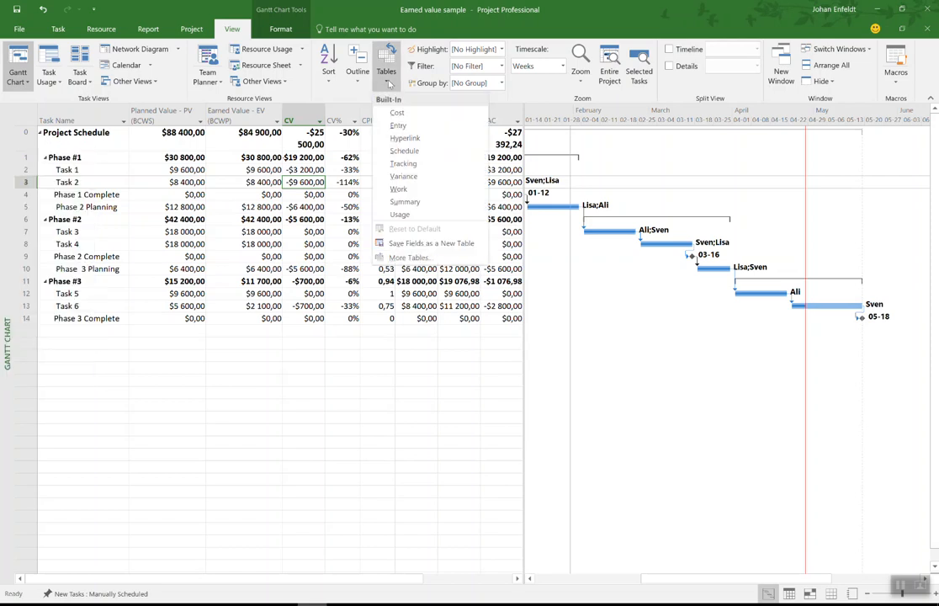
{"action": "left_click", "coordinate": [399, 126]}
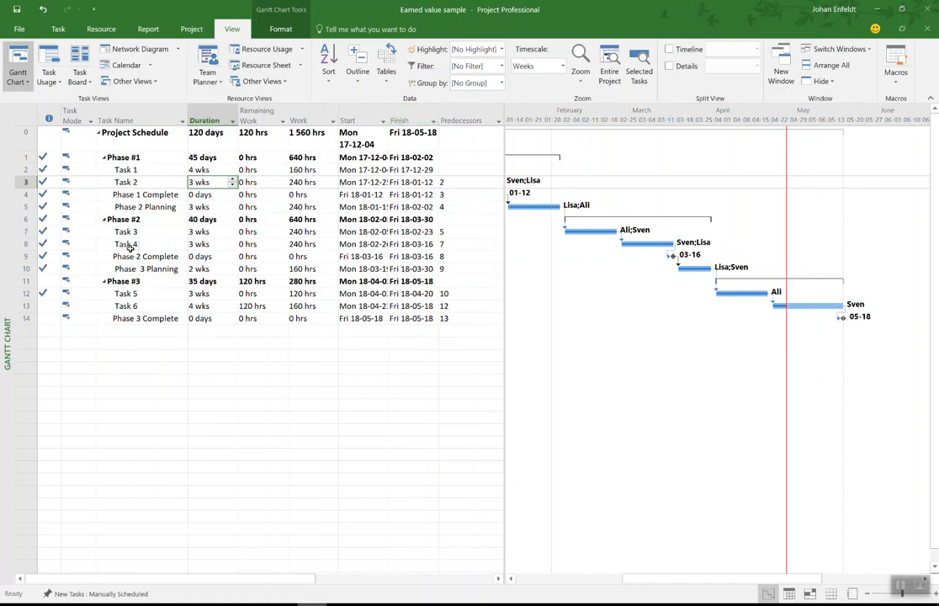
Open the Earned Value Report from the cost reports
{"action": "left_click", "coordinate": [147, 30]}
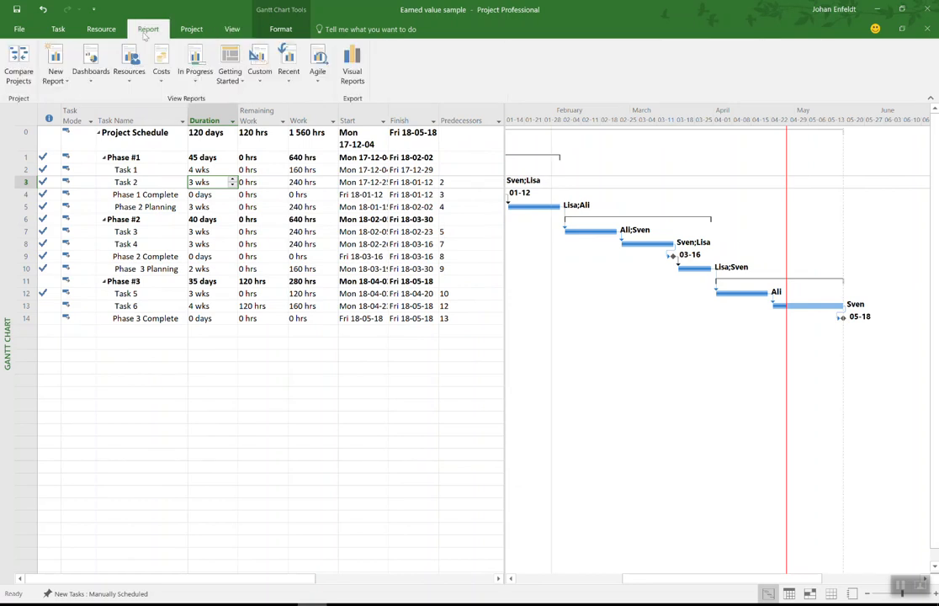
{"action": "left_click", "coordinate": [164, 84]}
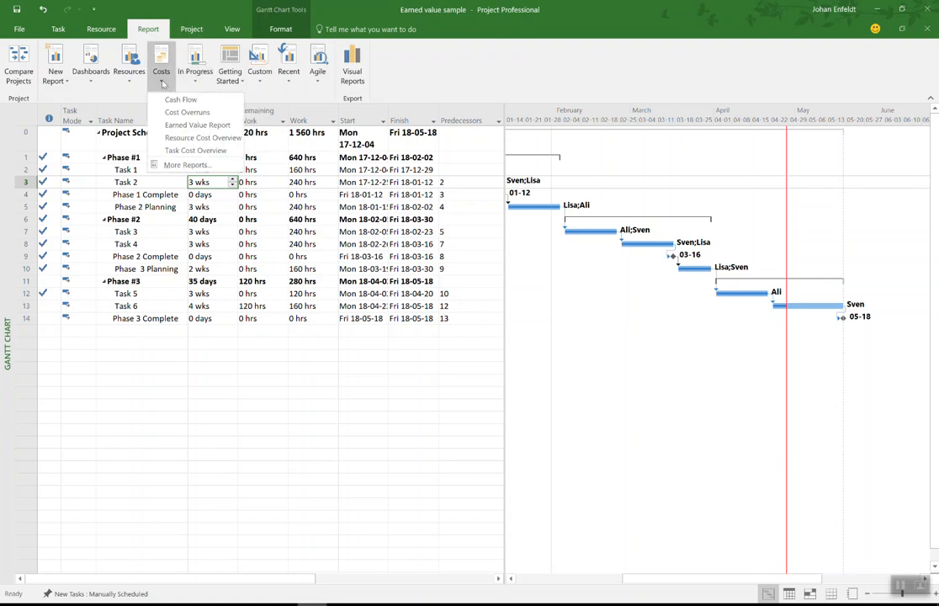
{"action": "left_click", "coordinate": [187, 127]}
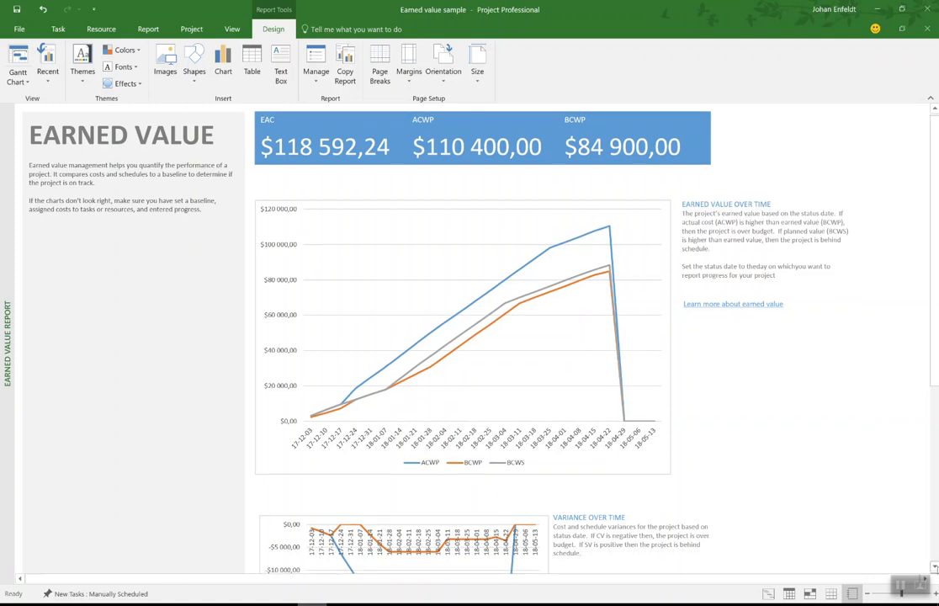
Examine the report's Variance Over Time and Indices Over Time charts
{"action": "scroll", "coordinate": [471, 337], "scroll_direction": "down", "scroll_amount": 1}
{"action": "scroll", "coordinate": [472, 336], "scroll_direction": "down", "scroll_amount": 3}
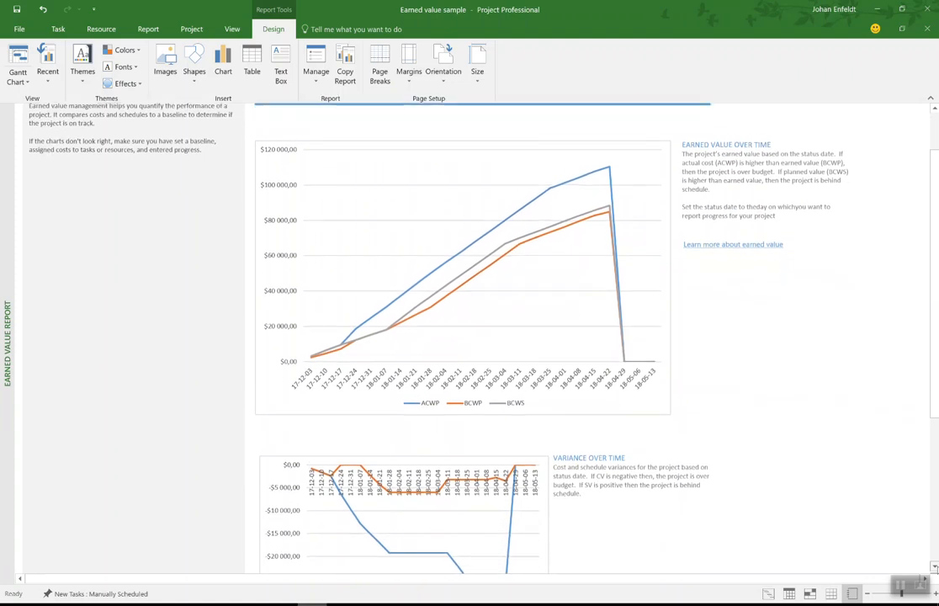
{"action": "scroll", "coordinate": [471, 337], "scroll_direction": "down", "scroll_amount": 3}
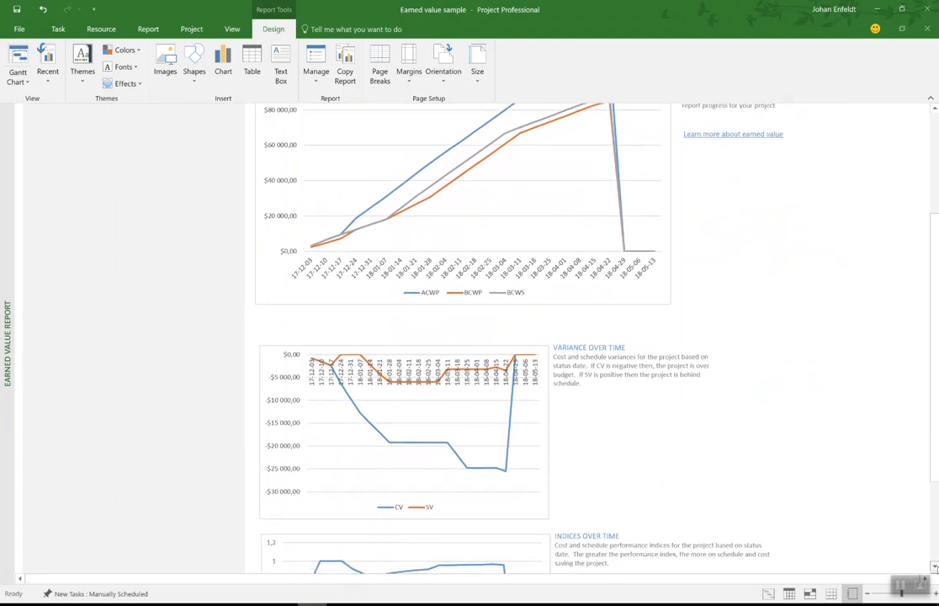
{"action": "scroll", "coordinate": [471, 337], "scroll_direction": "down", "scroll_amount": 2}
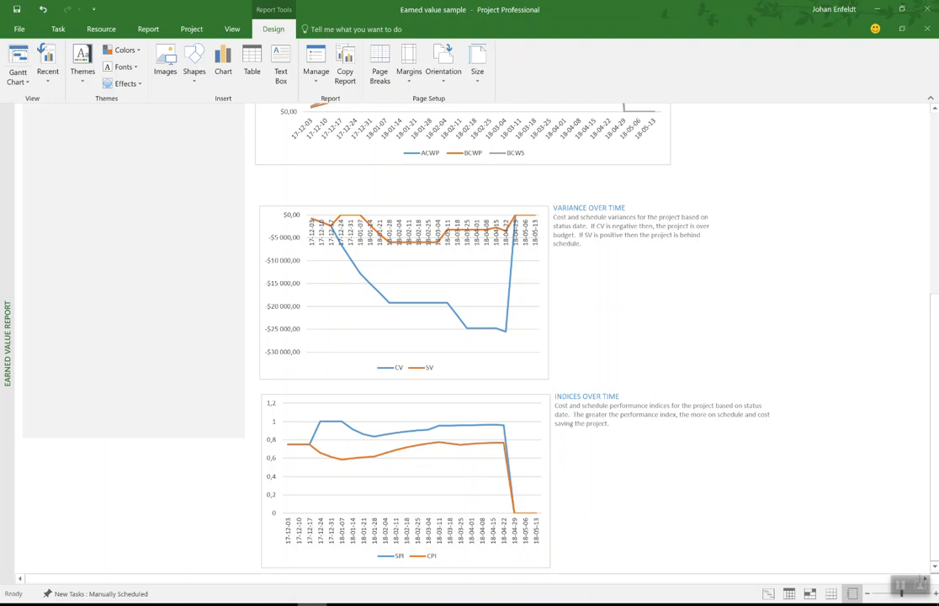
Inspect the field list behind the Earned Value Over Time chart, and close it by deselecting the chart
{"action": "left_click", "coordinate": [936, 147]}
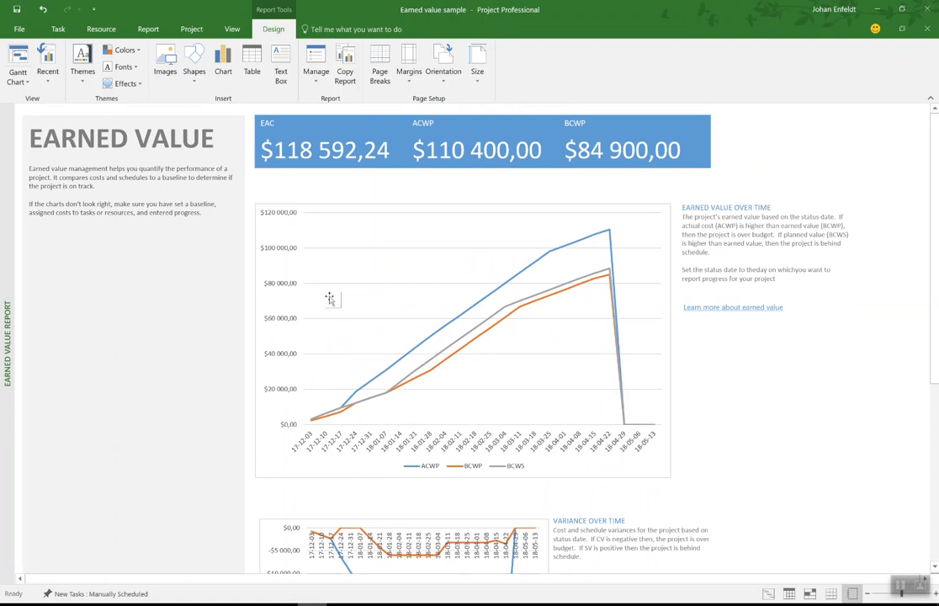
{"action": "left_click", "coordinate": [384, 276]}
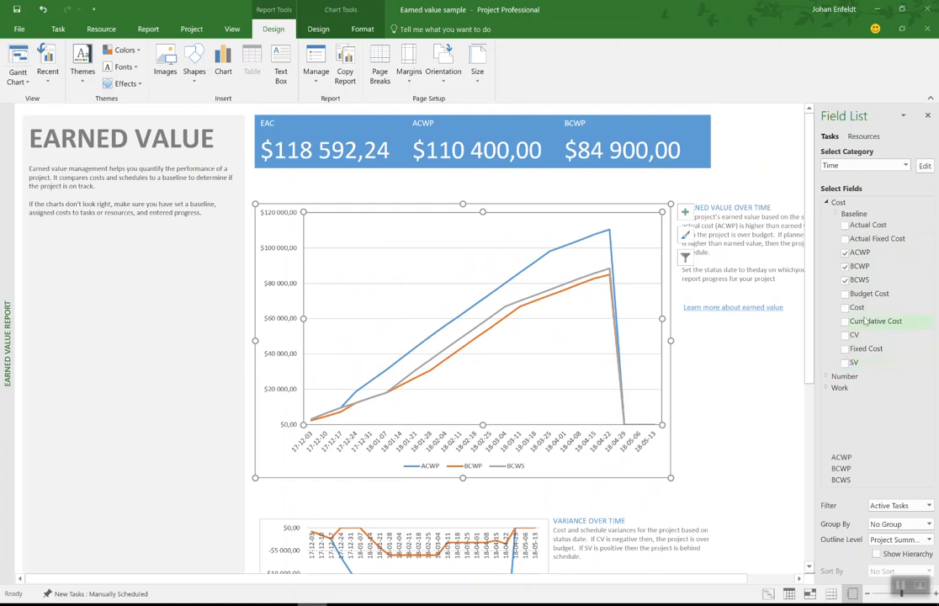
{"action": "left_click", "coordinate": [776, 424]}
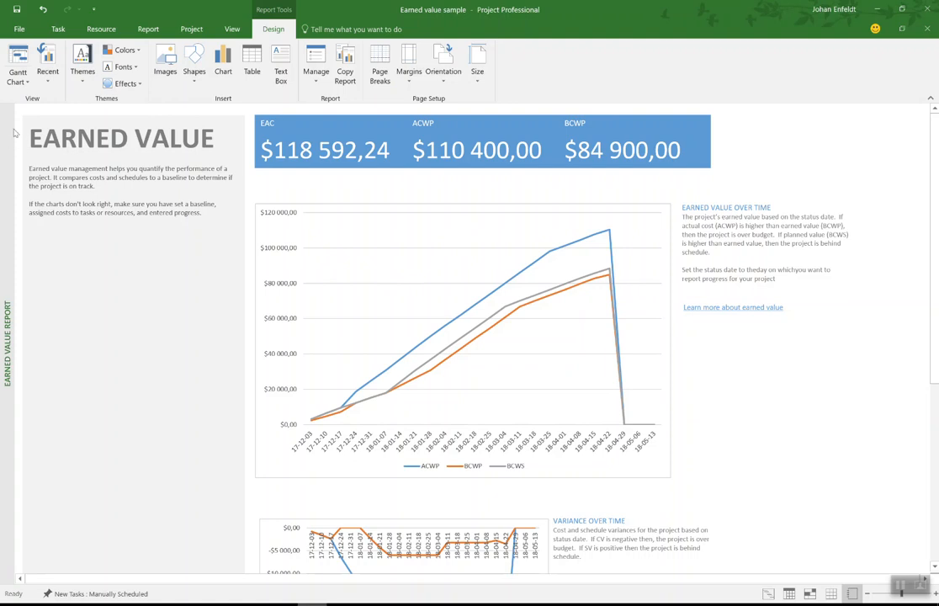
Switch from the Earned Value Report back to the Gantt Chart view
{"action": "left_click", "coordinate": [14, 81]}
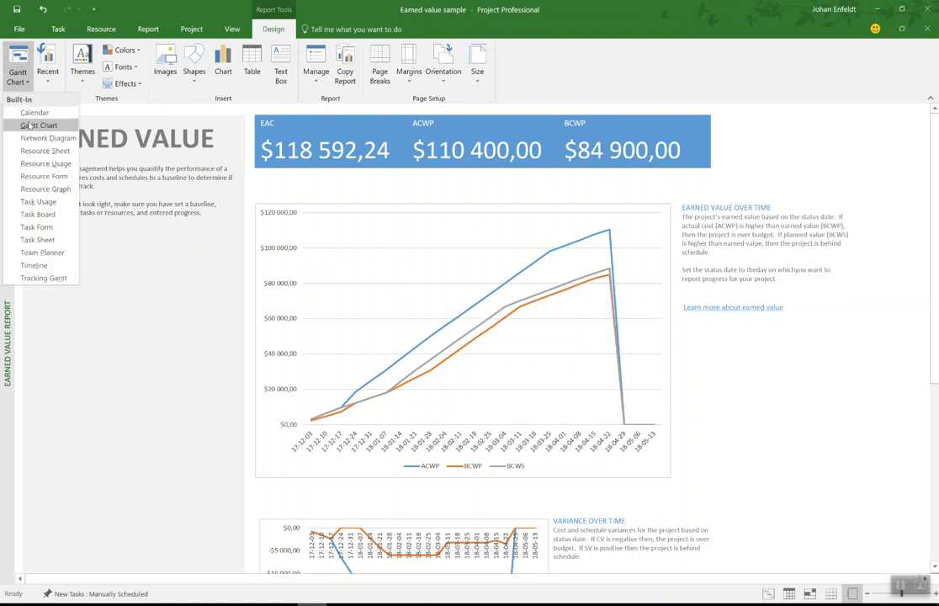
{"action": "left_click", "coordinate": [29, 122]}
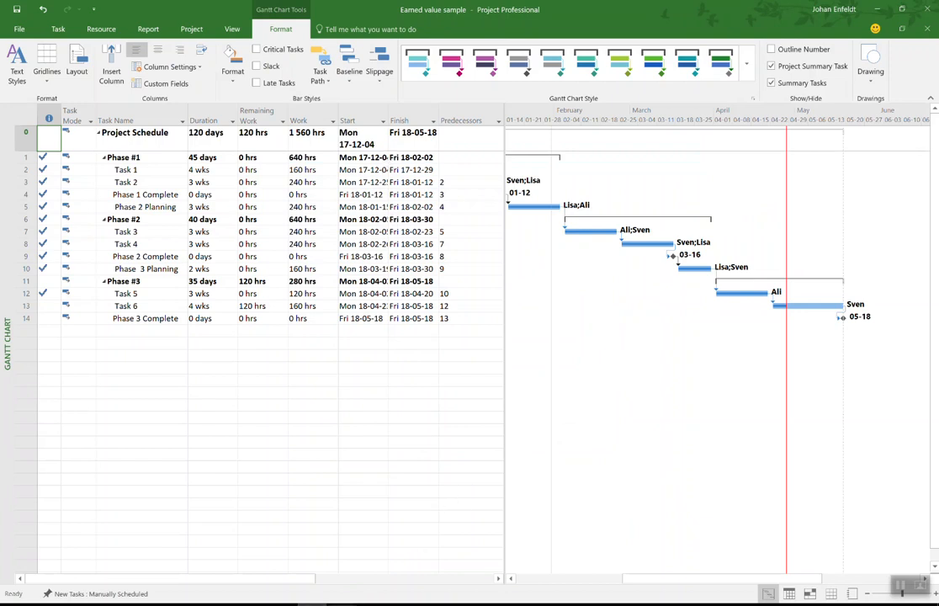
Switch to the running PowerPoint slide show and advance from the Demo slide to the Summary slide
{"action": "mouse_move", "coordinate": [341, 602]}
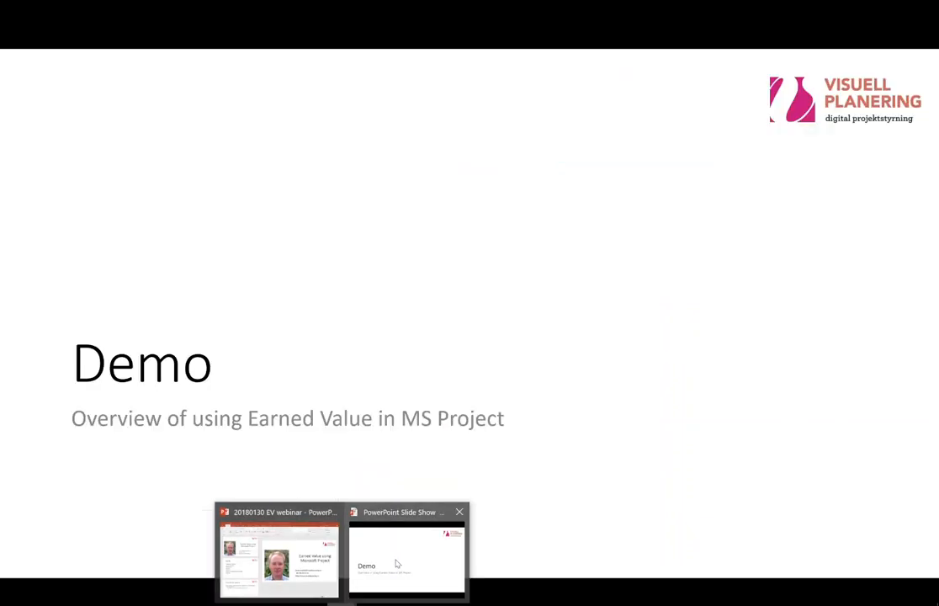
{"action": "left_click", "coordinate": [398, 564]}
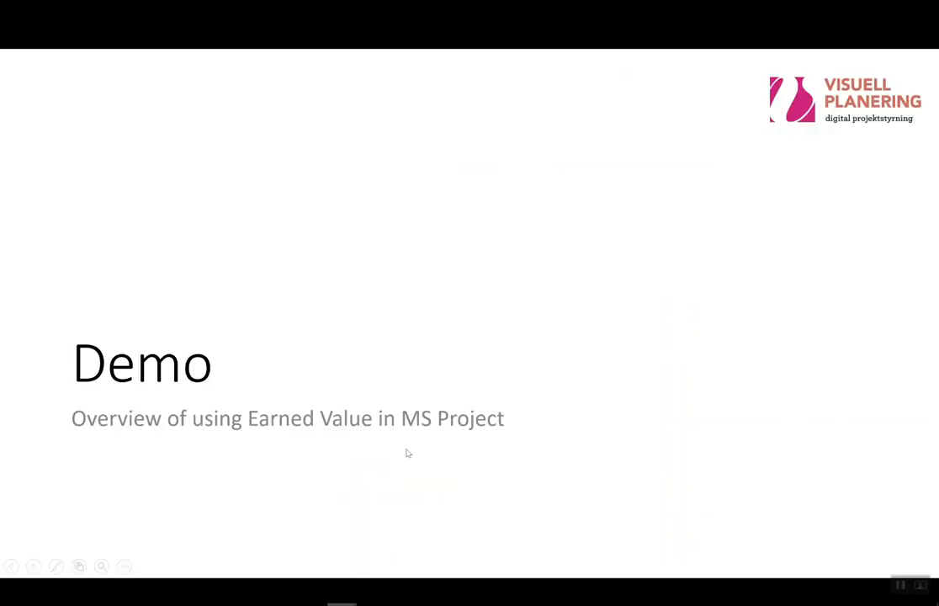
{"action": "left_click", "coordinate": [410, 453]}
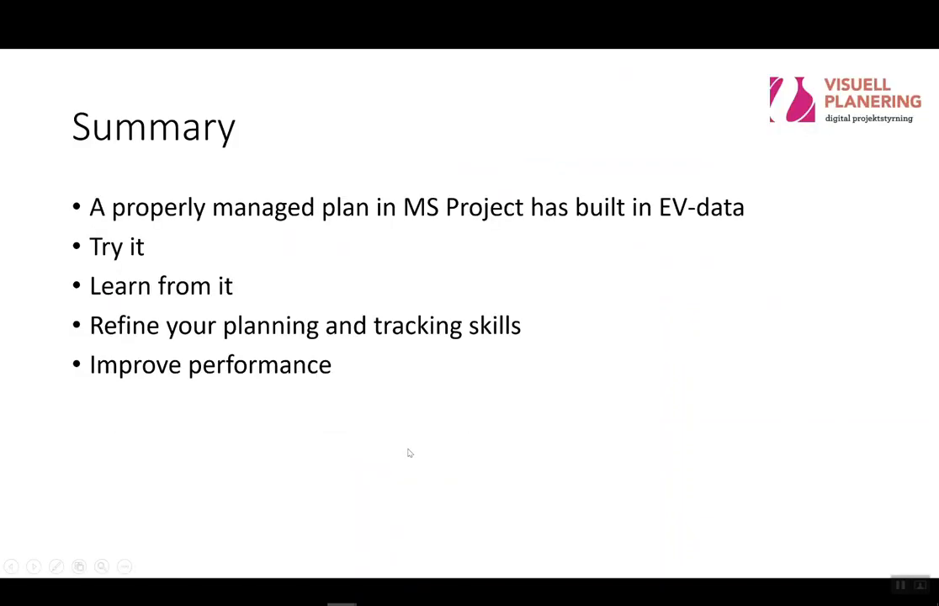